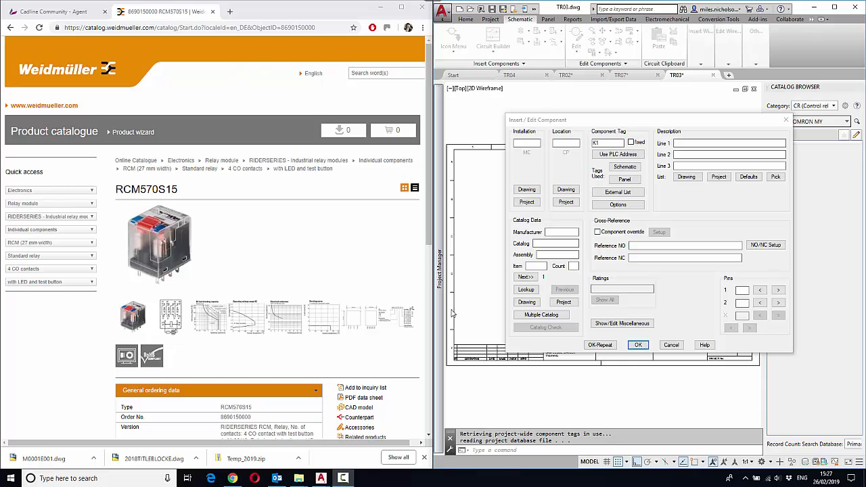
- Search the relay catalog for Weidmüller order number 869015000, replacing the old AB search text
left_click(526, 289)
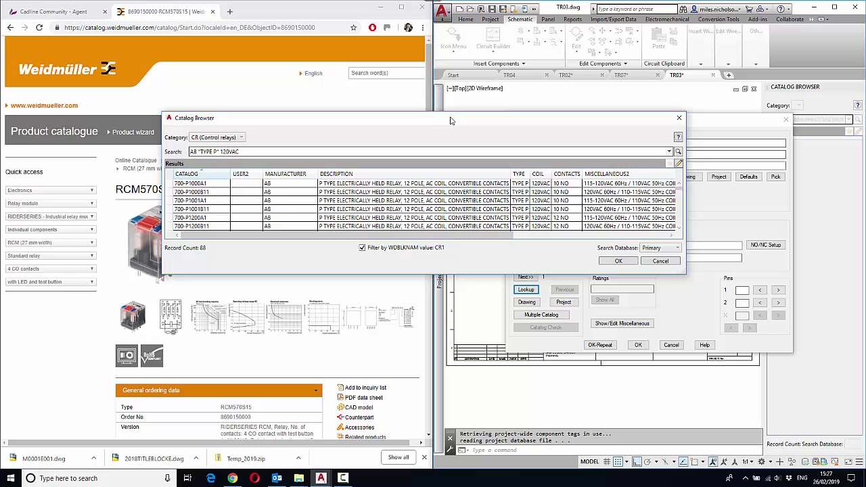
left_click_drag(449, 120, 585, 110)
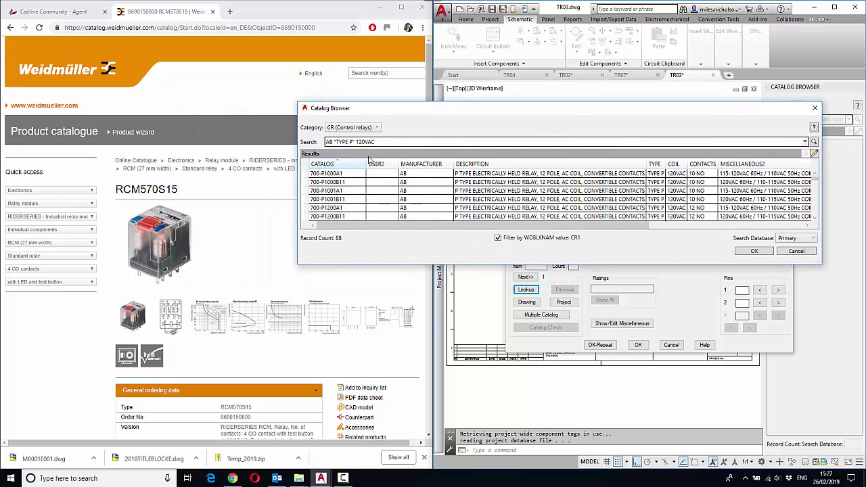
left_click_drag(375, 142, 301, 144)
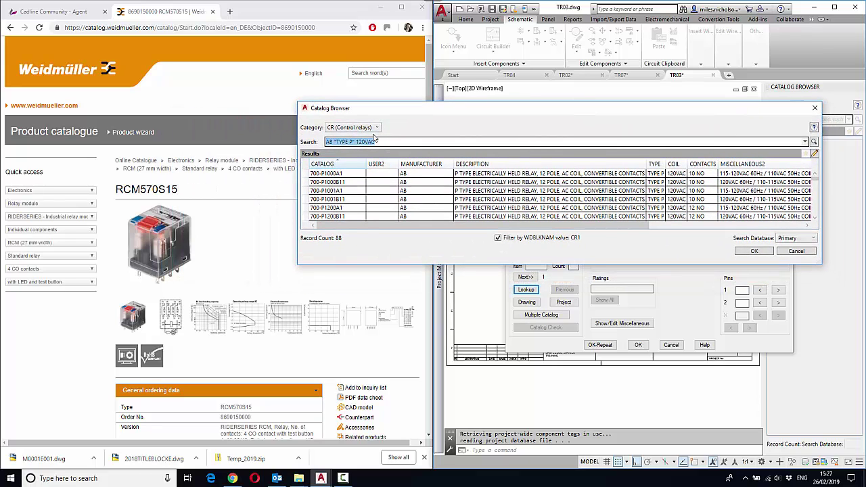
type("869")
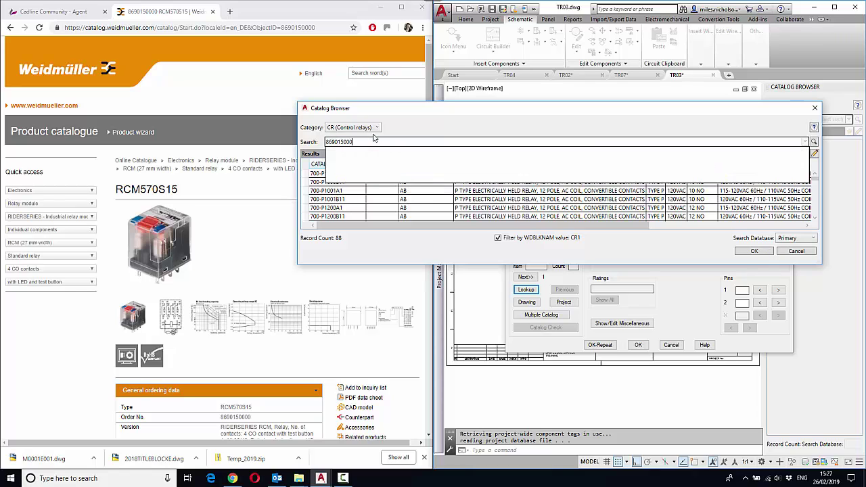
type("0150000")
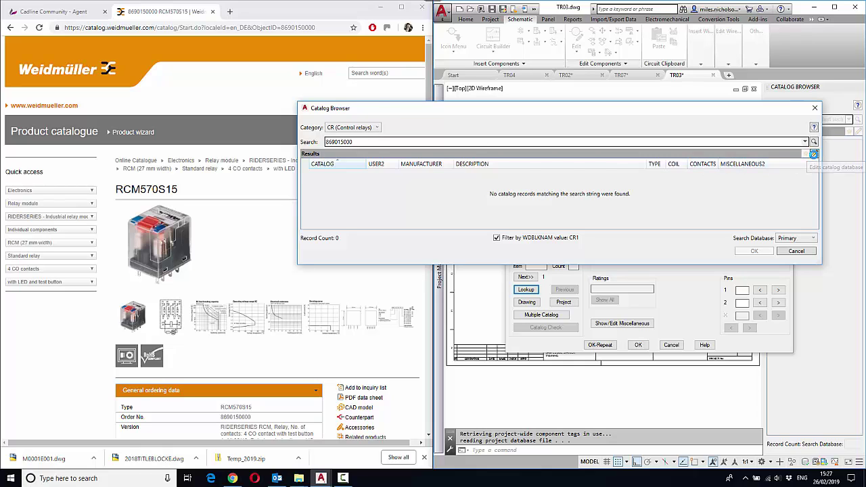
- Add a new catalog row with CATALOG 869015000, then go to its MANUFACTURER cell
left_click(813, 154)
left_click(323, 175)
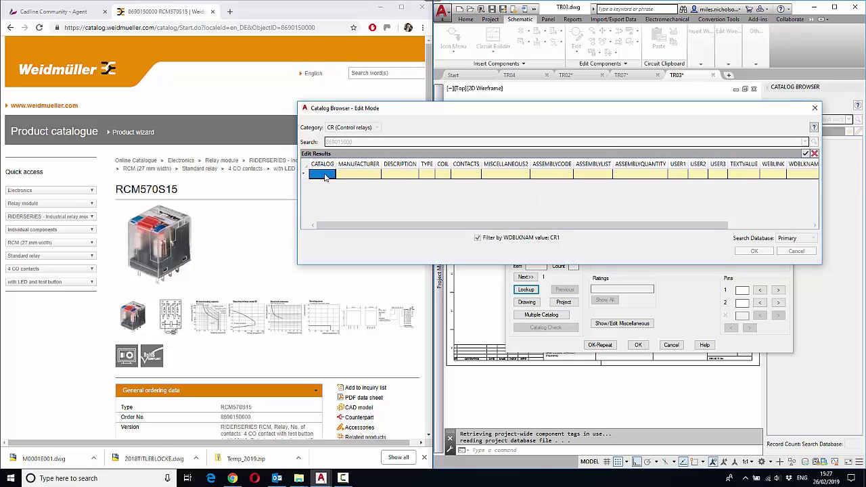
left_click(325, 176)
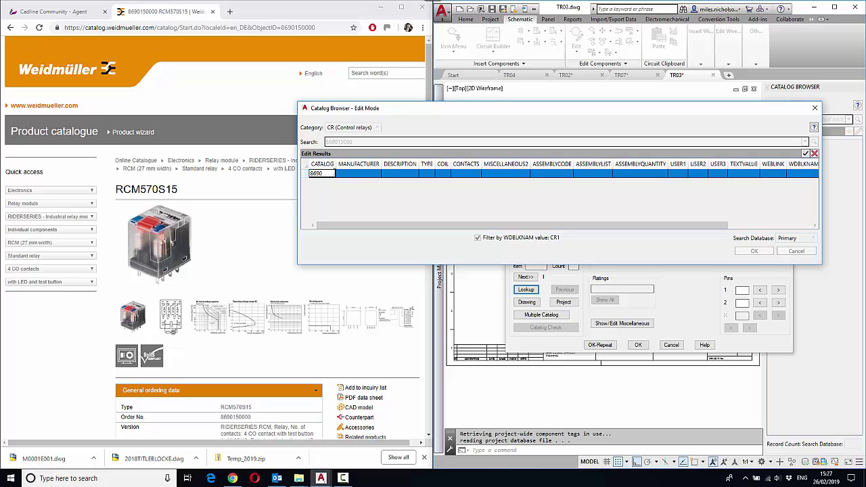
type("0000")
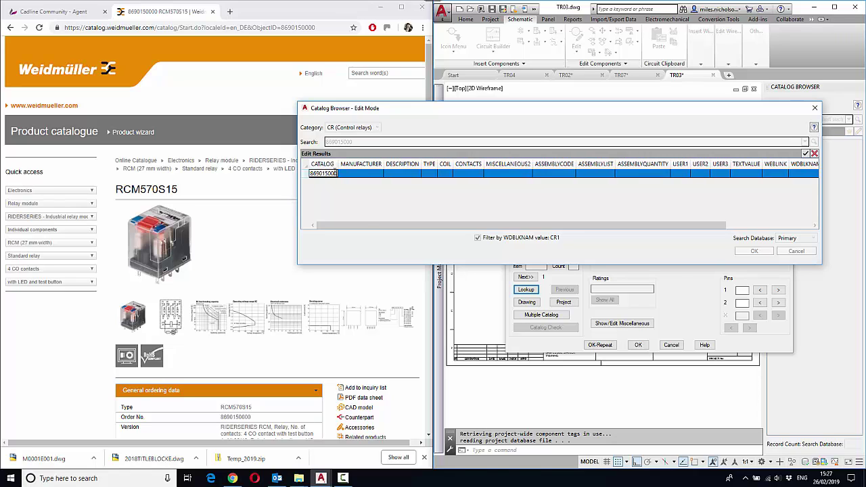
left_click(353, 175)
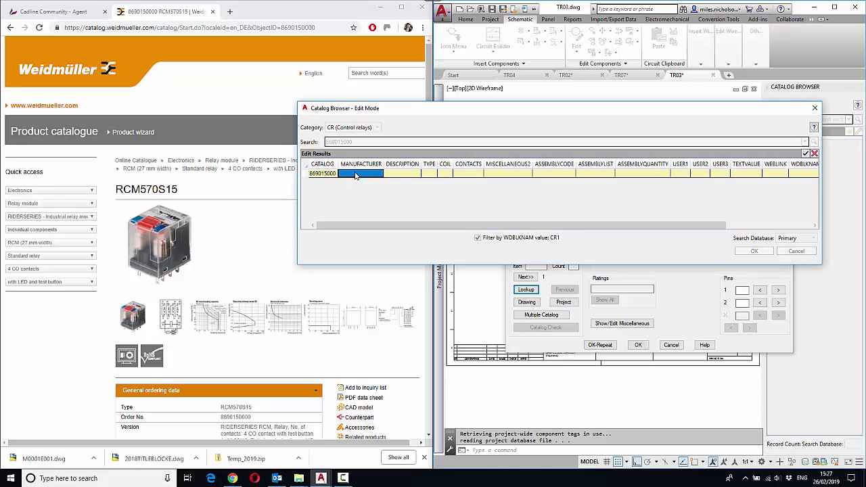
left_click(355, 175)
- Generate and download the RCM570S15 PDF data sheet from the Weidmuller product page
left_click(240, 293)
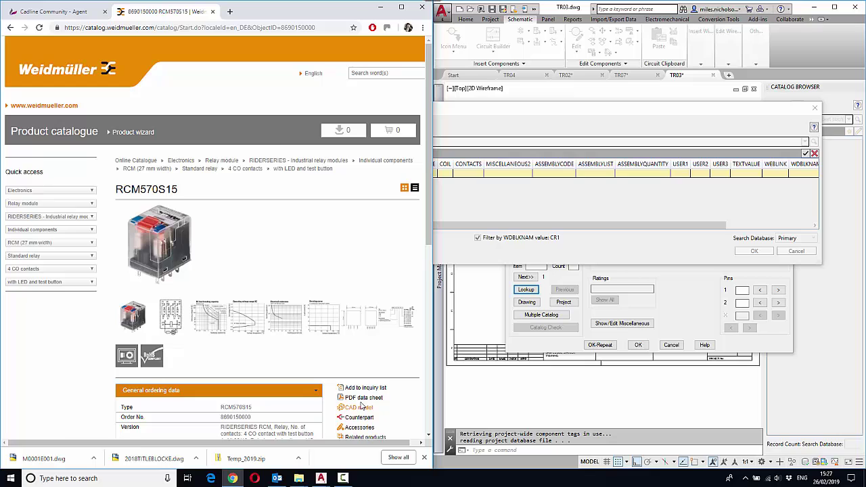
left_click(361, 399)
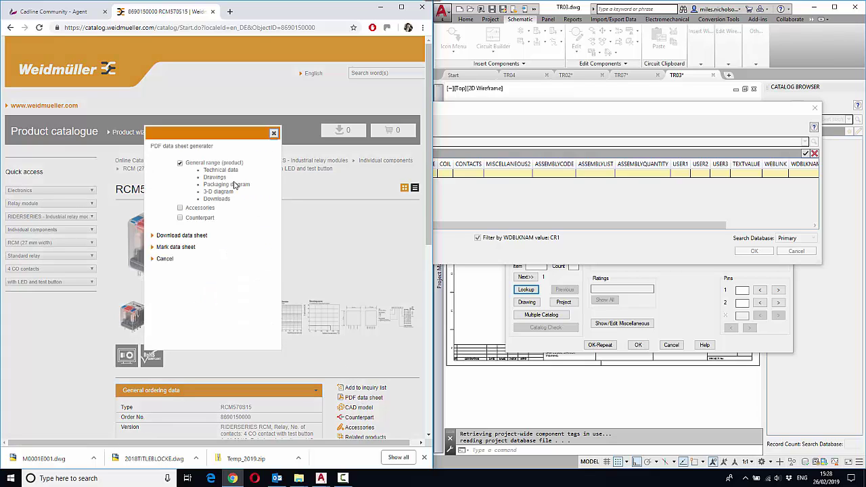
left_click(177, 234)
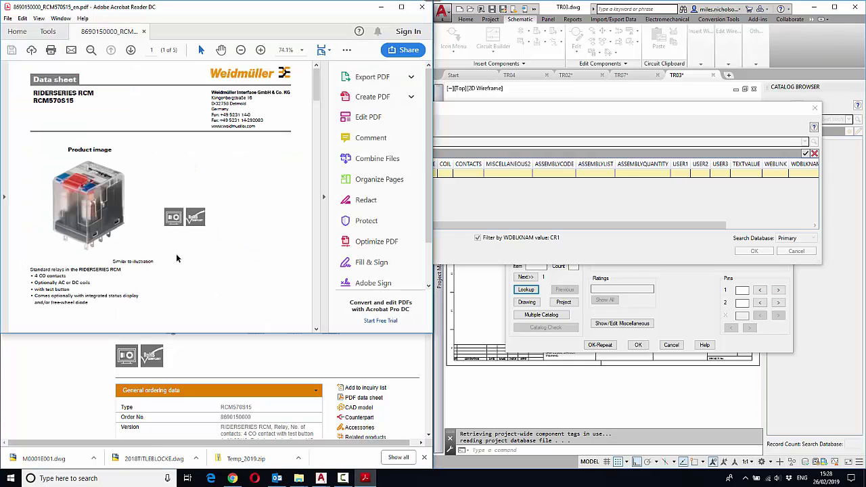
- Copy the line 'Standard relays in the RIDERSERIES RCM' from the data sheet using the Select Tool
scroll(179, 250, "down", 3)
scroll(179, 252, "down", 10)
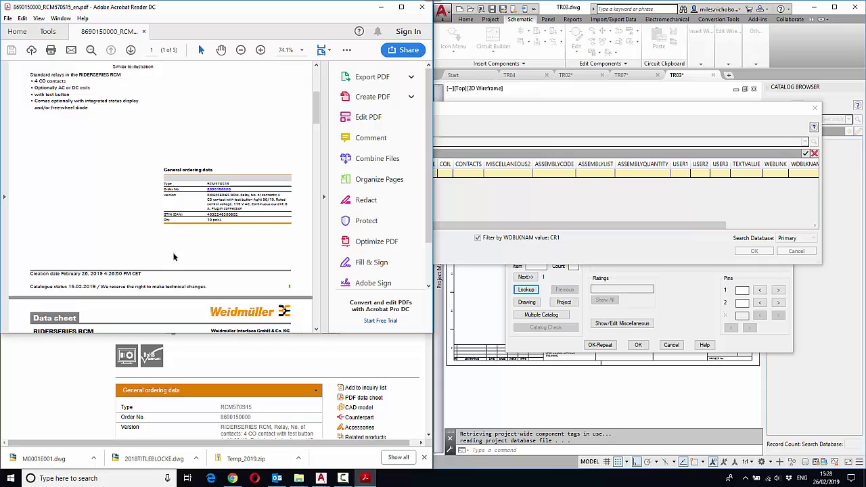
scroll(153, 254, "up", 5)
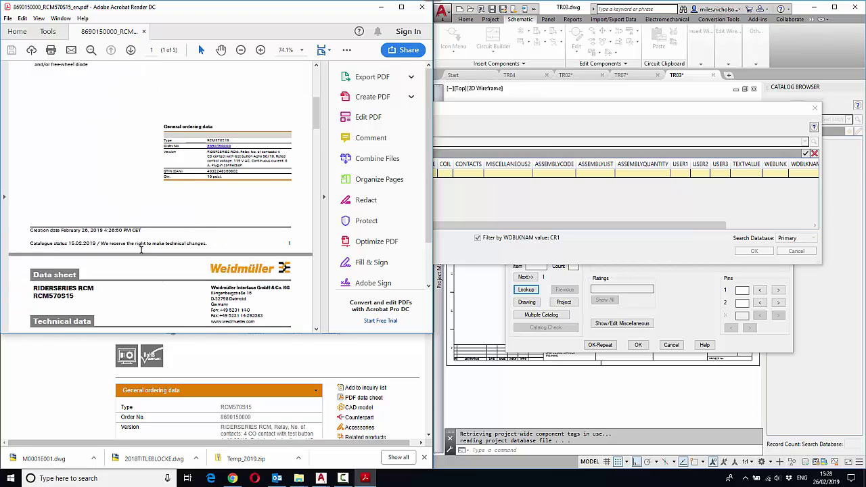
mouse_move(116, 131)
left_mouse_down()
mouse_move(48, 140)
mouse_move(117, 140)
left_mouse_up()
left_click(107, 143)
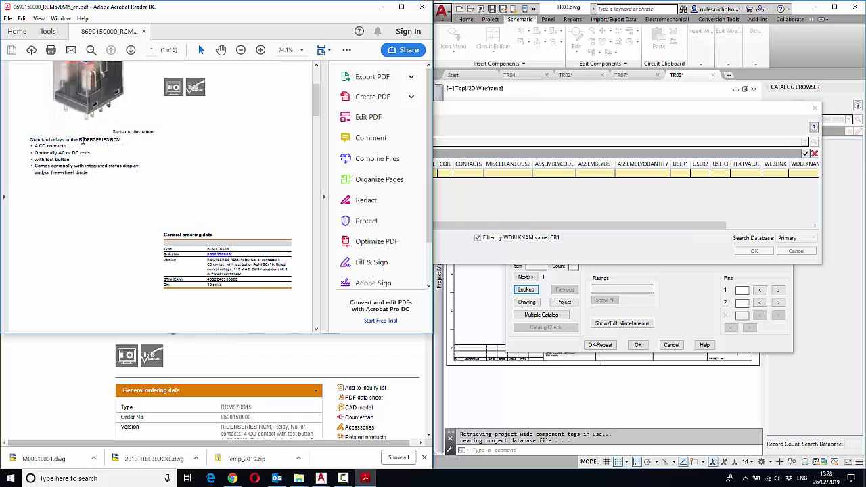
right_click(62, 142)
left_click(79, 180)
left_click_drag(122, 139, 30, 140)
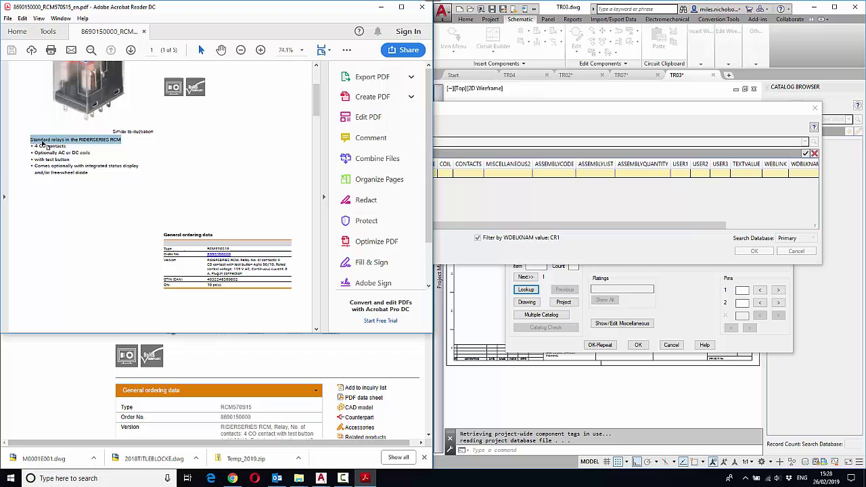
right_click(43, 142)
left_click(61, 152)
- Paste 'Standard relays in the RIDERSERIES RCM' into the record's DESCRIPTION cell
left_click(469, 175)
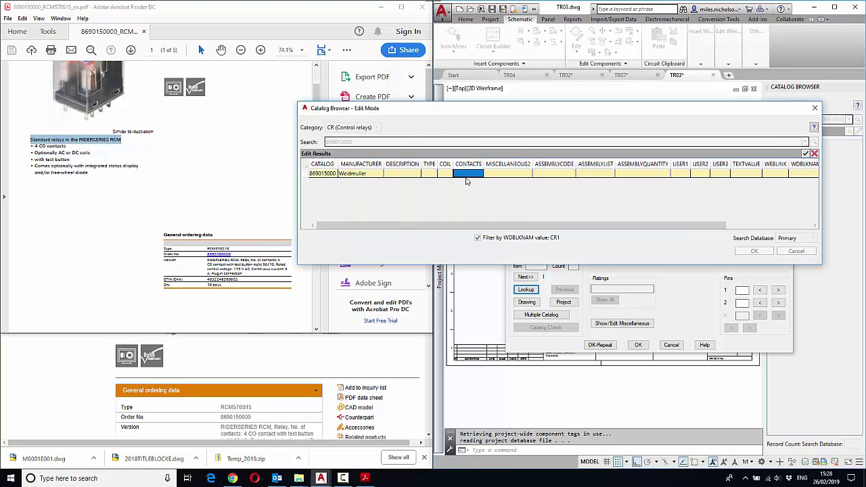
left_click(402, 174)
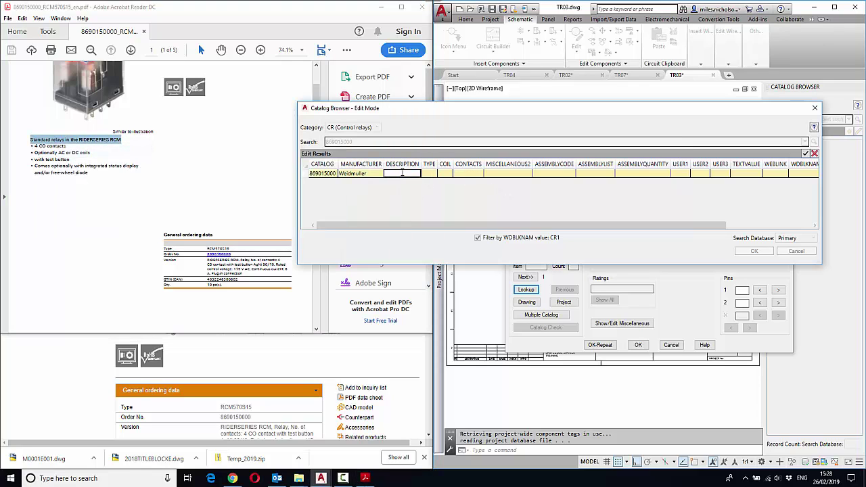
key("ctrl+v")
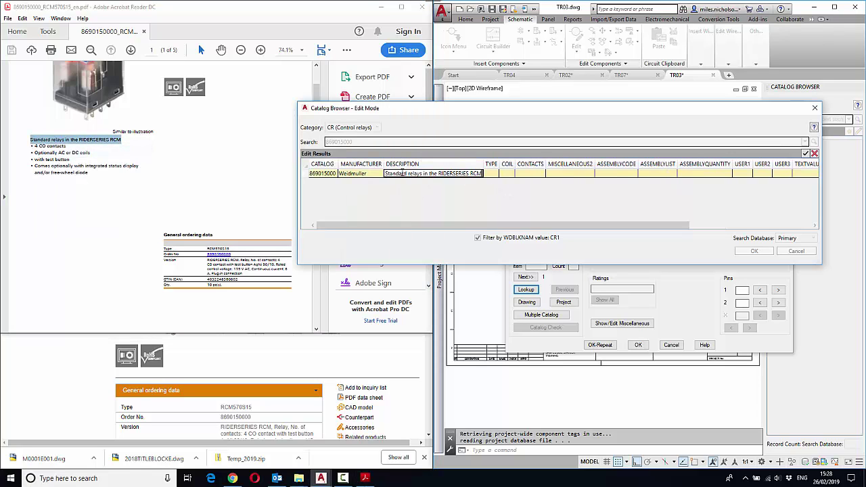
left_click(493, 175)
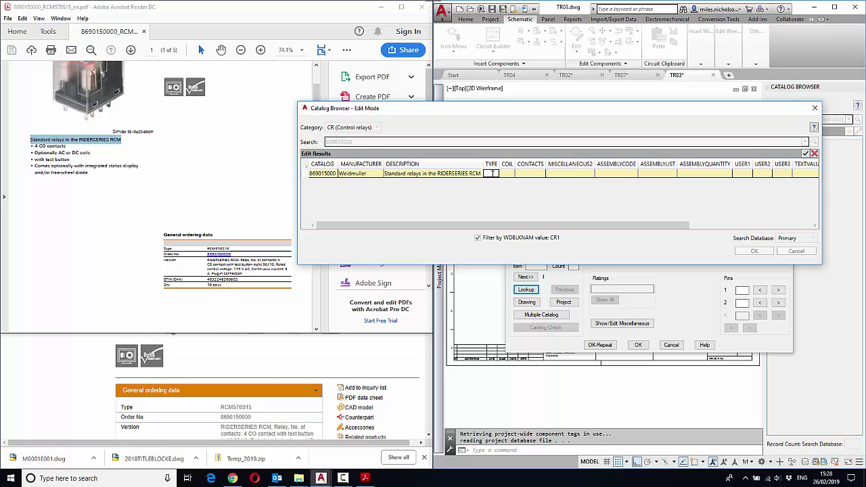
- Copy the 'RIDERSERIES RCM' heading from page 2 of the data sheet and return to the catalog editor
left_click(211, 163)
scroll(102, 269, "down", 5)
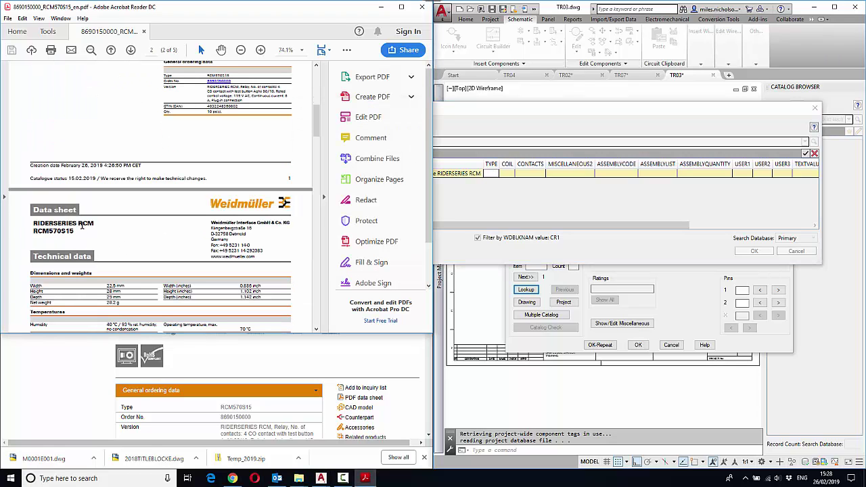
triple_click(60, 223)
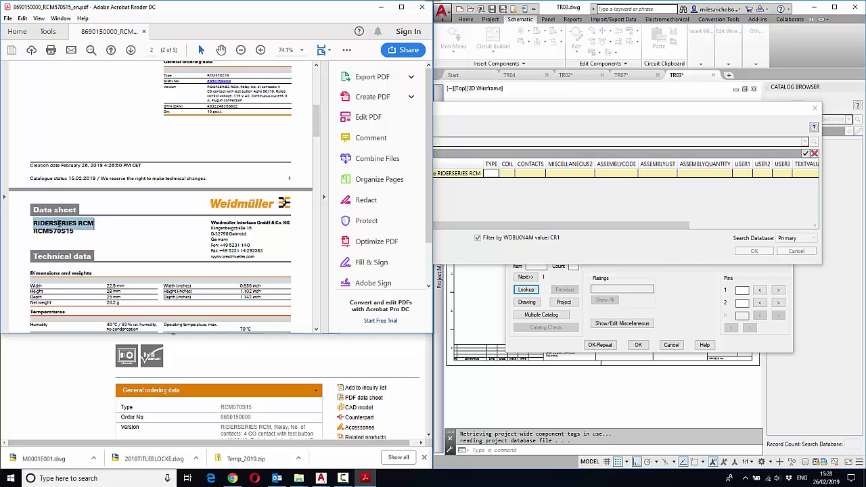
right_click(74, 227)
left_click(95, 234)
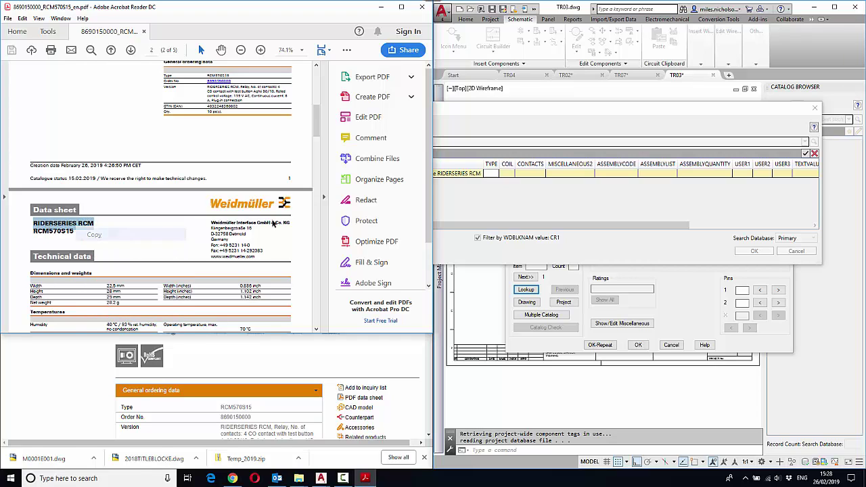
left_click(491, 173)
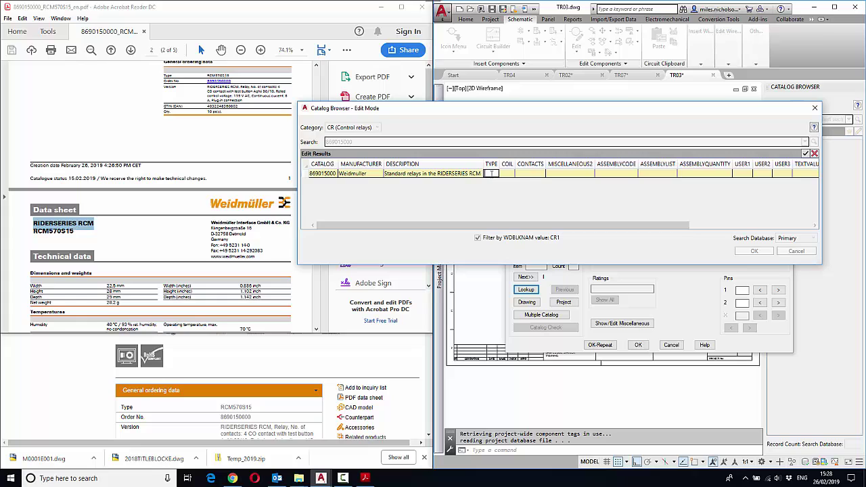
- Fill in TYPE RIDERSERIES RCM, COIL 24VDC and CONTACTS 4CO for record 869015000
left_click(492, 173)
key("ctrl+v")
left_click(537, 173)
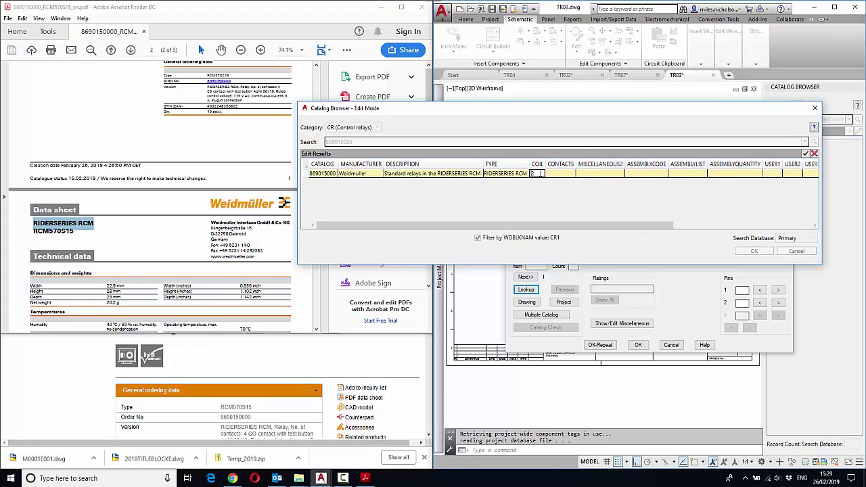
type("24VDC")
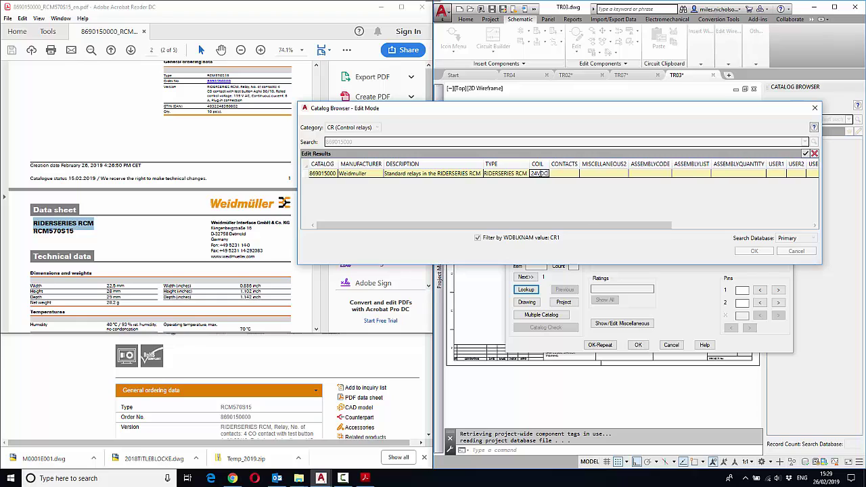
left_click(555, 174)
left_click(554, 174)
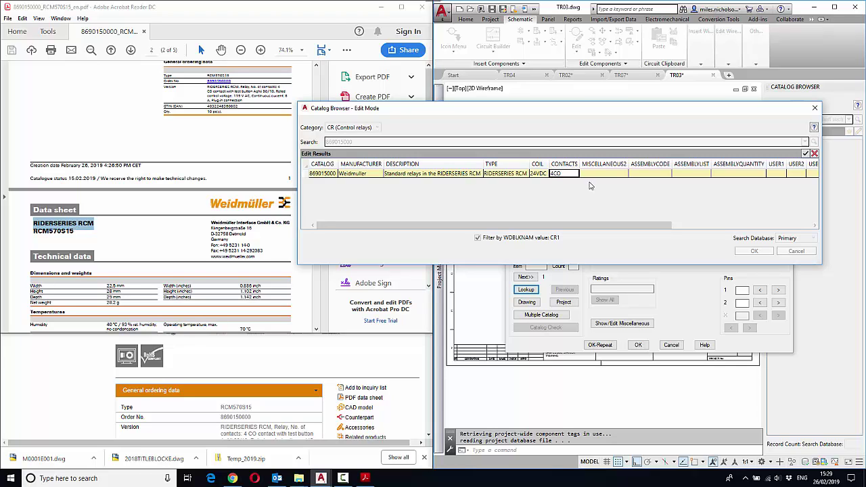
left_click(331, 174)
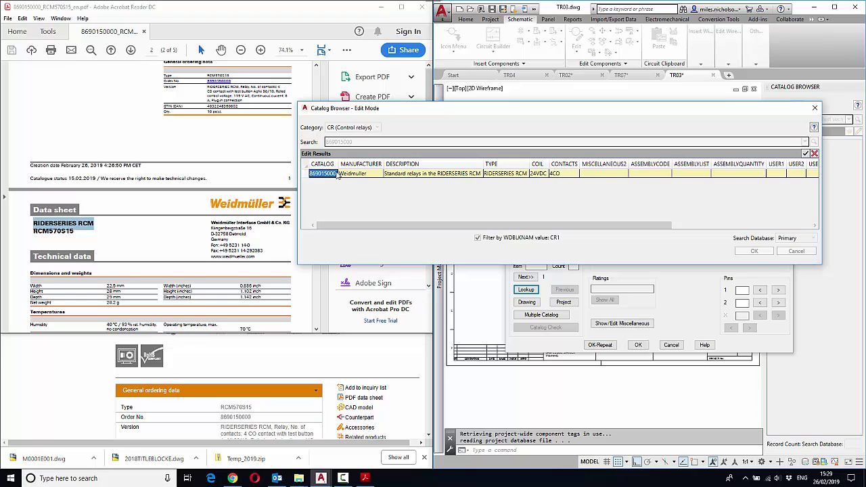
key("Tab")
key("Tab")
key("Tab")
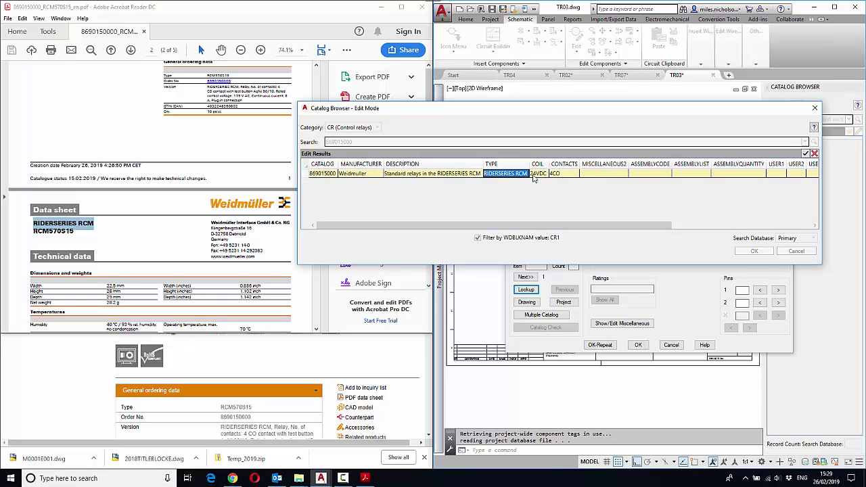
key("Tab")
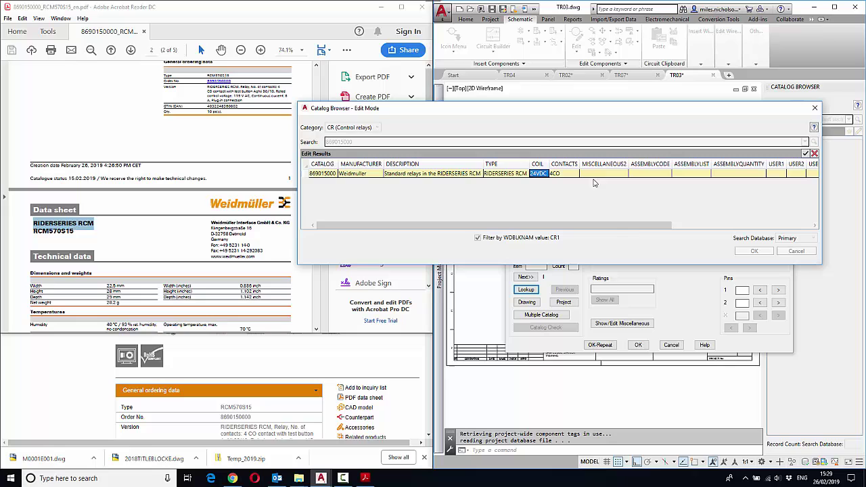
left_click_drag(634, 226, 817, 233)
- Scroll the data sheet to the page 4 wiring diagram showing pins A1, A2 and 11–44
left_click(162, 244)
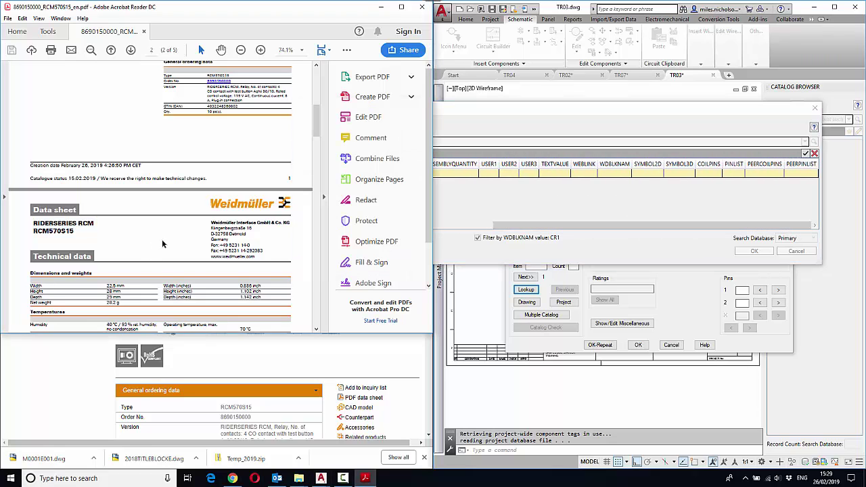
scroll(159, 227, "down", 8)
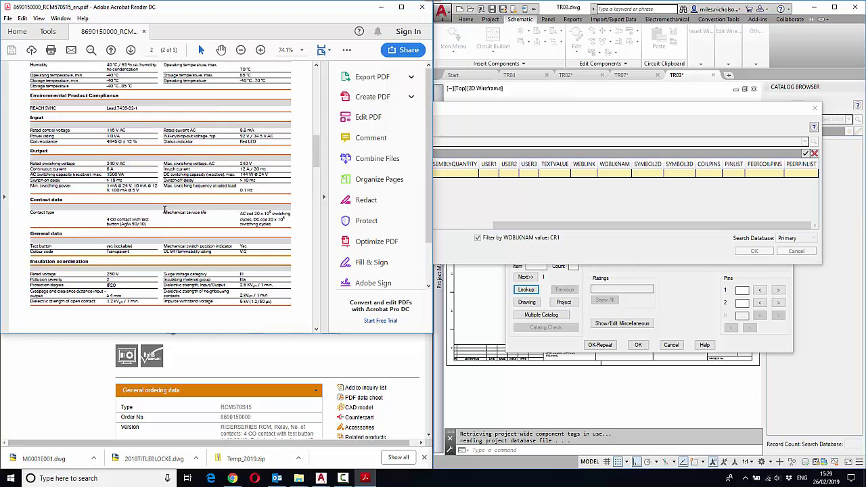
scroll(164, 210, "down", 10)
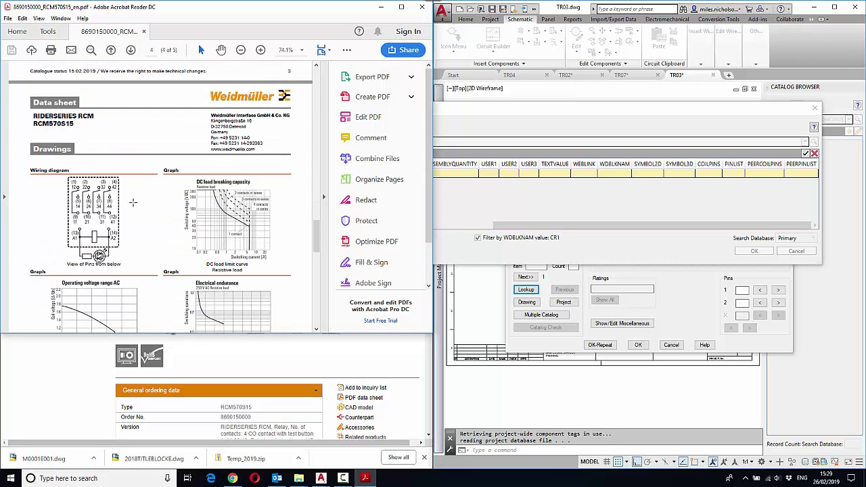
scroll(100, 255, "up", 5, "ctrl")
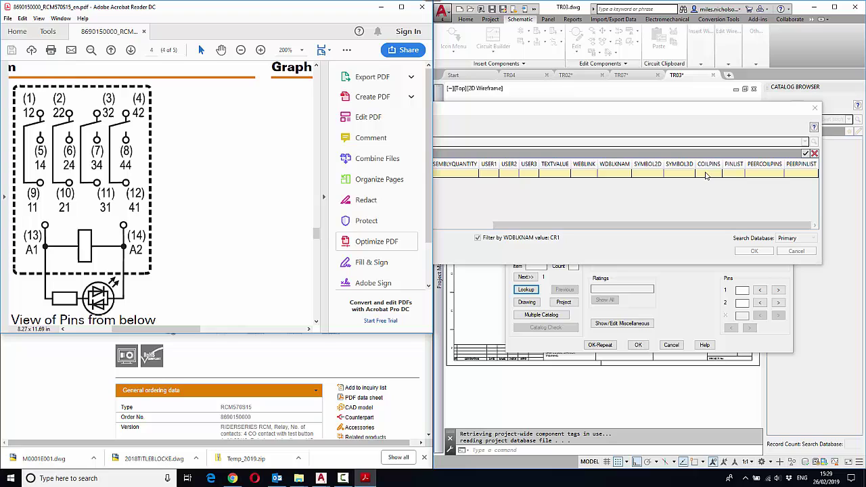
- Enter coil pins A1,A2 and add the first Form-C contact with pins 11,14,12
left_click(705, 175)
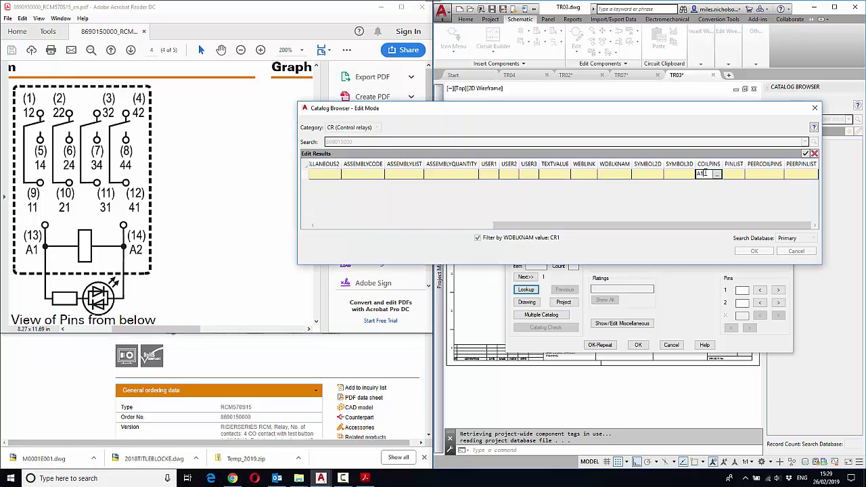
left_click(737, 174)
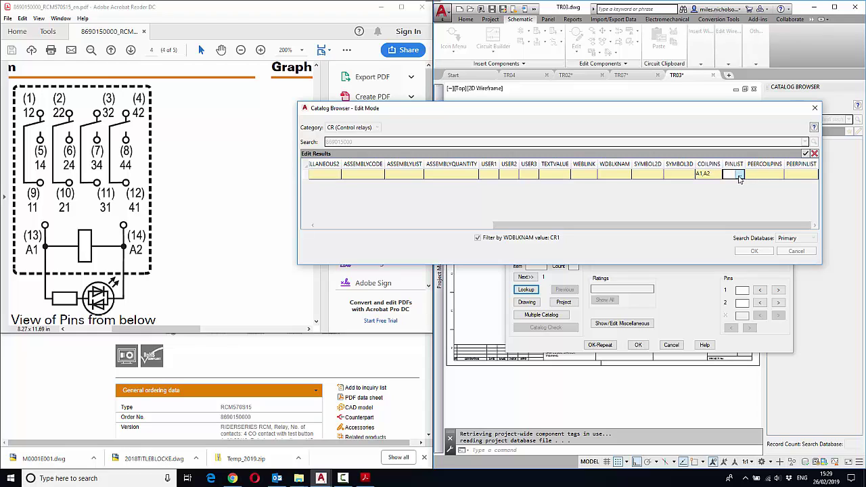
left_click(739, 175)
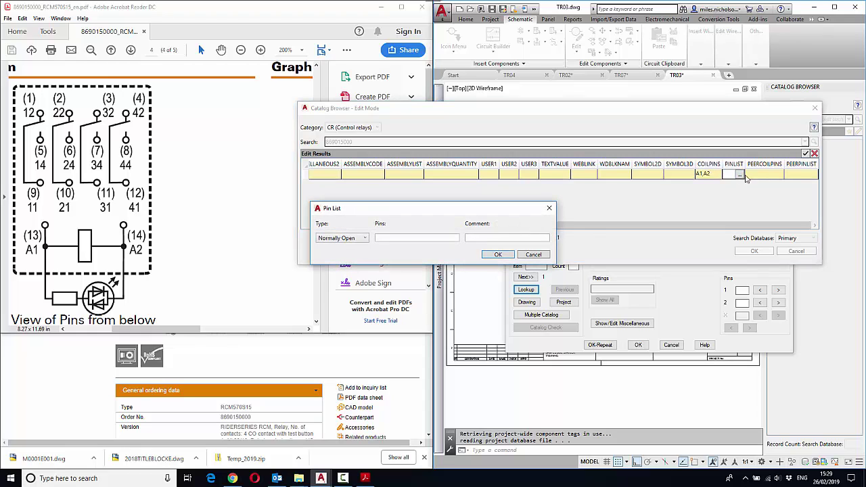
left_click(363, 240)
left_click(352, 265)
left_click(385, 238)
type("11,14,12")
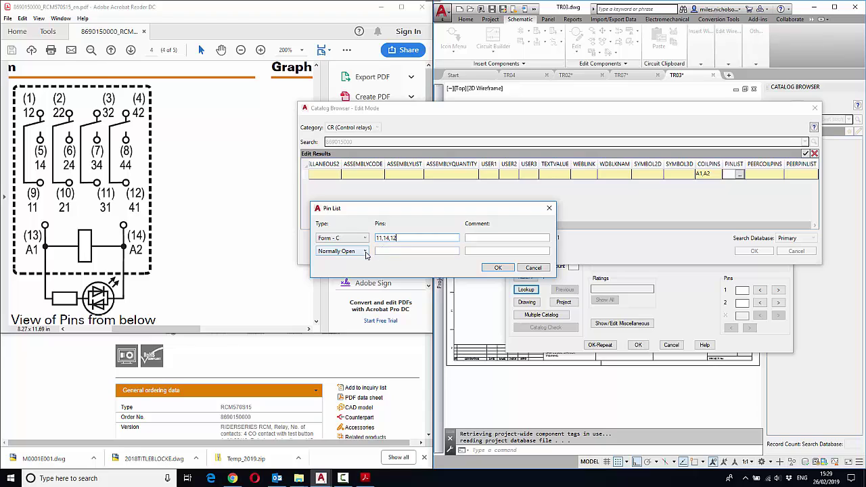
- Add three more Form-C contacts with pins 21,24,22; 31,34,32; and 41,44,42
left_click(366, 255)
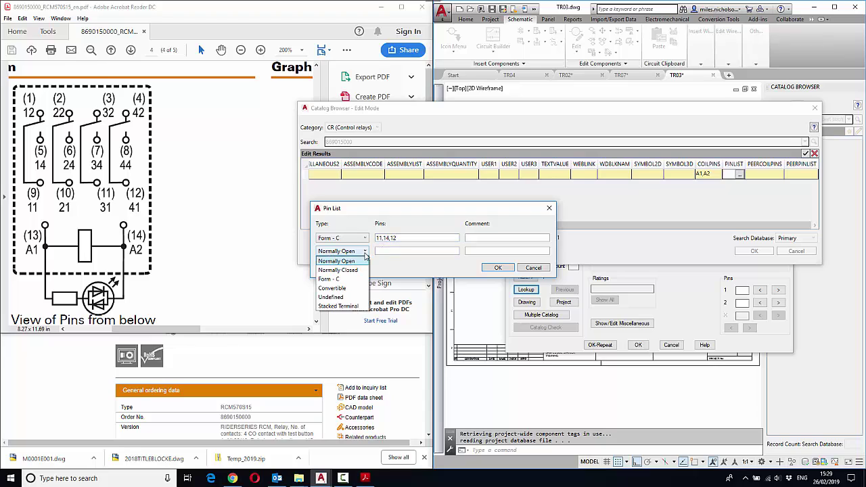
left_click(348, 277)
left_click(392, 251)
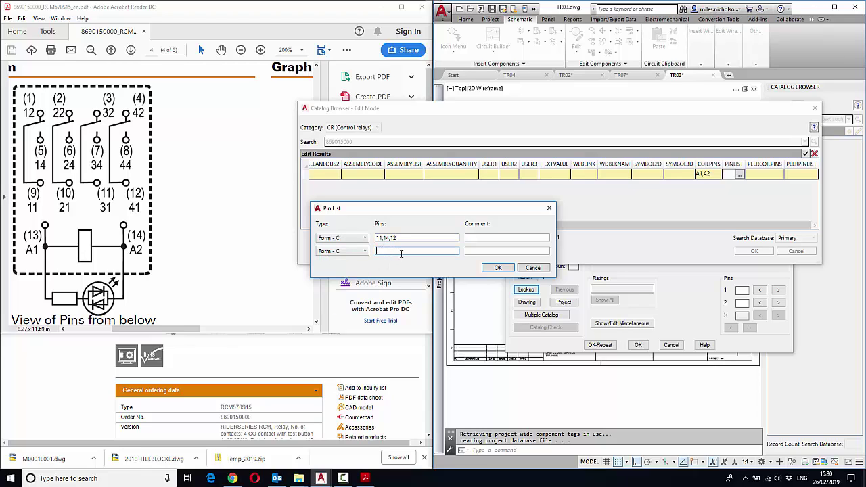
type("21,24,22")
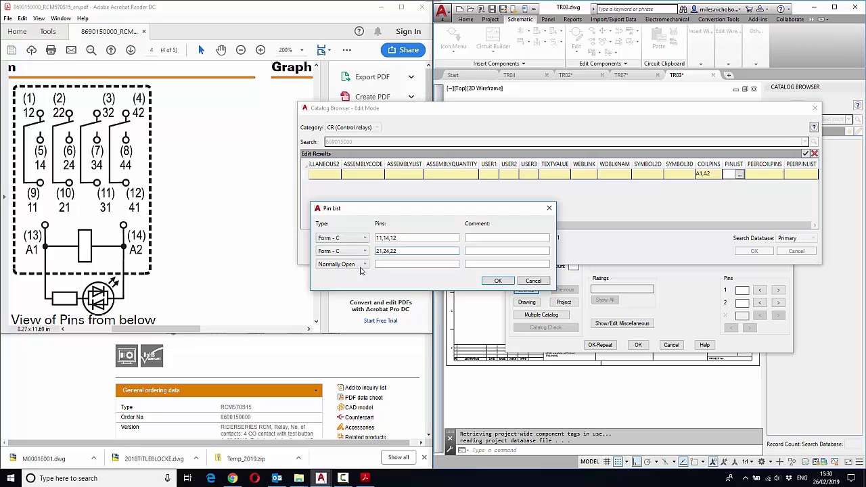
left_click(365, 264)
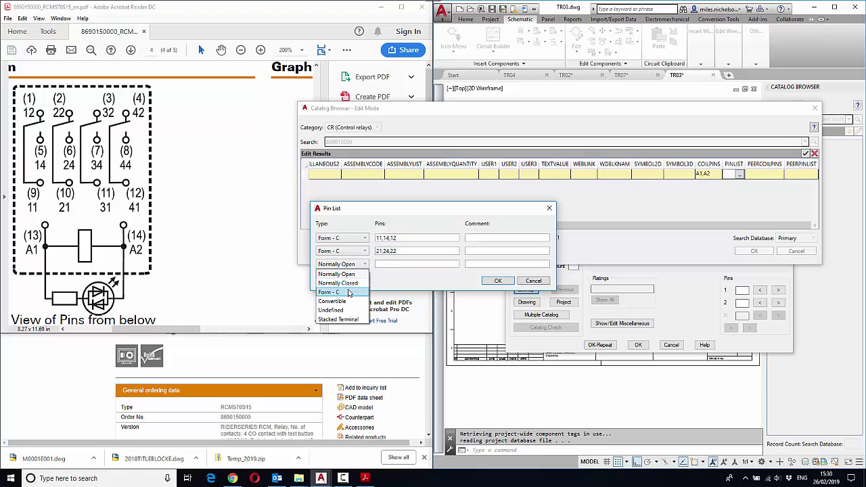
left_click(348, 288)
left_click(397, 264)
type("31,34,32")
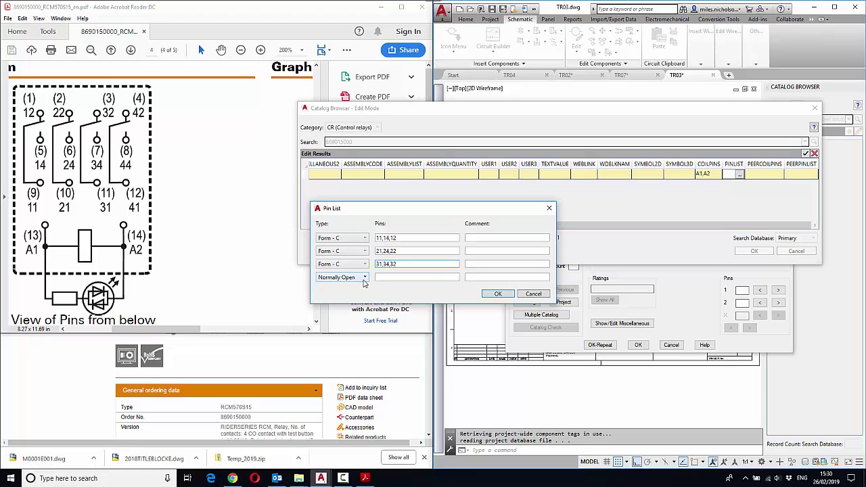
left_click(365, 278)
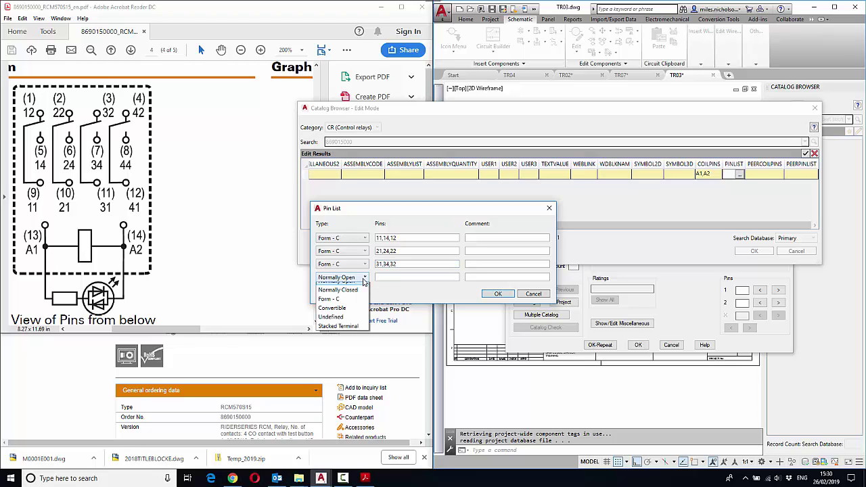
left_click(346, 302)
left_click(388, 276)
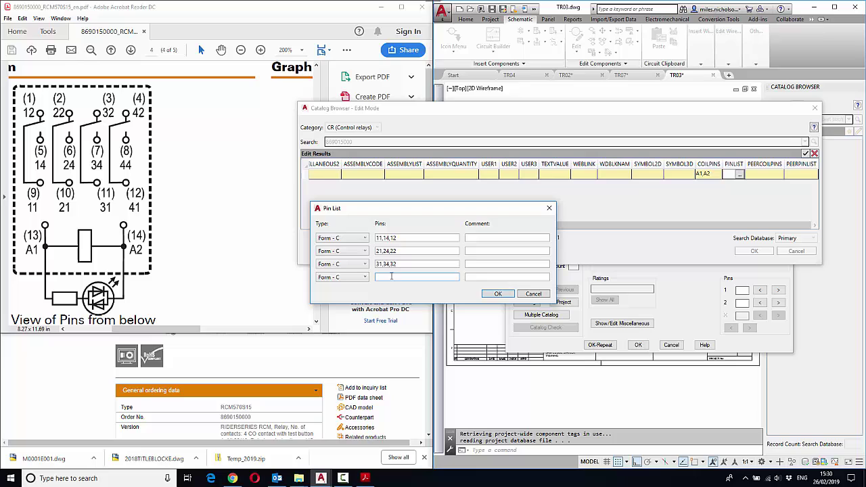
type("41,44,42")
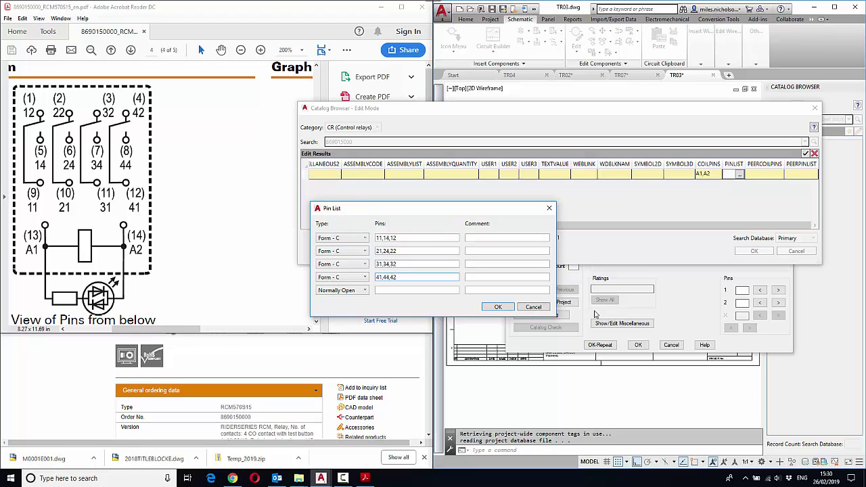
- Confirm the four-contact pin list and save record 869015000 to the catalog
left_click(497, 307)
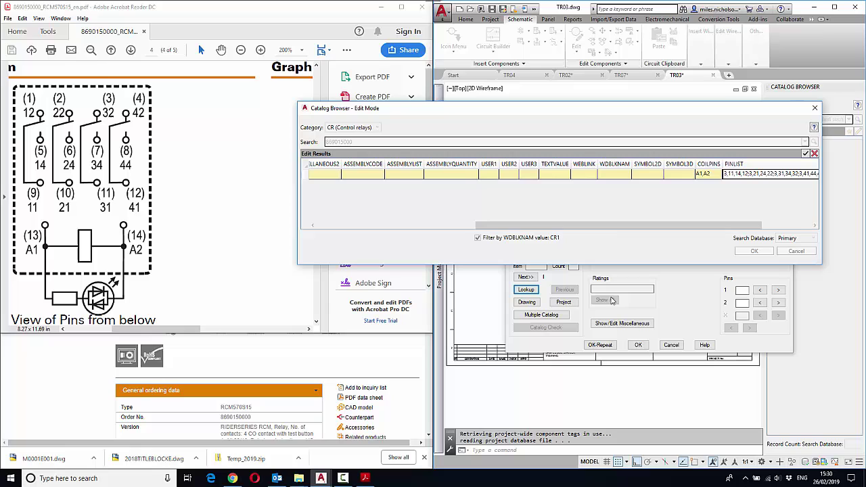
left_click(621, 177)
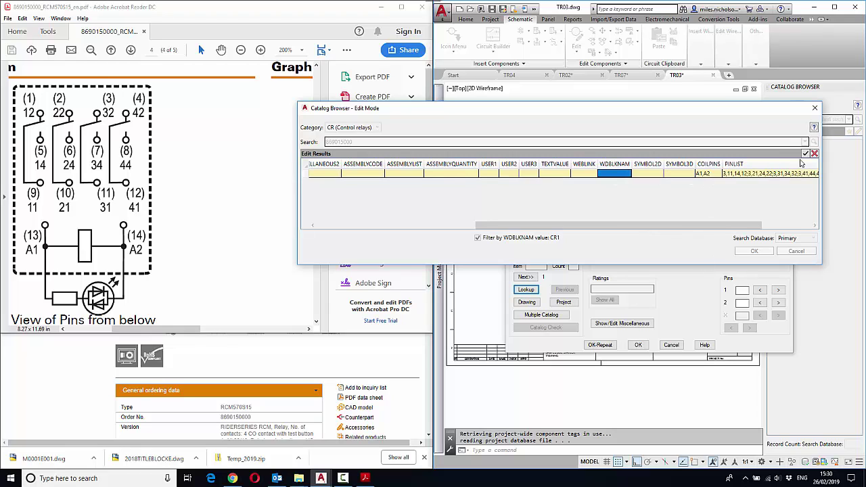
left_click(805, 153)
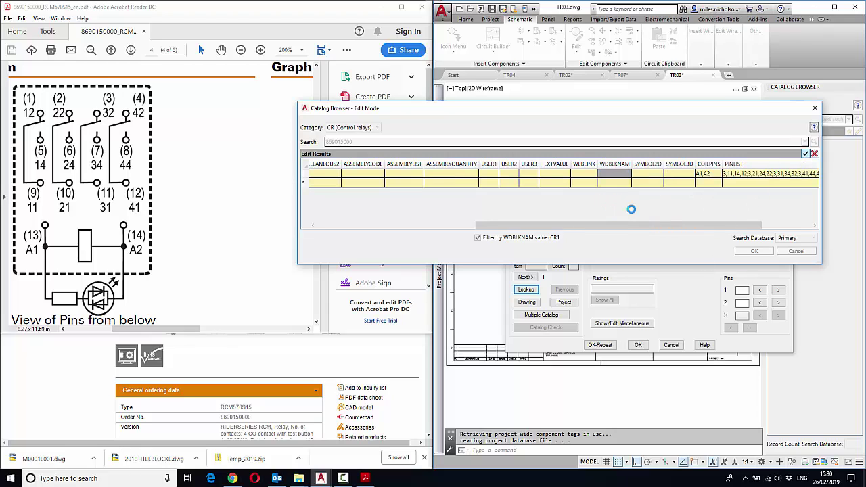
- Assign the RIDERSERIES RCM record to relay K1, accepting its pin list, with the symbol left unmapped
left_click(492, 174)
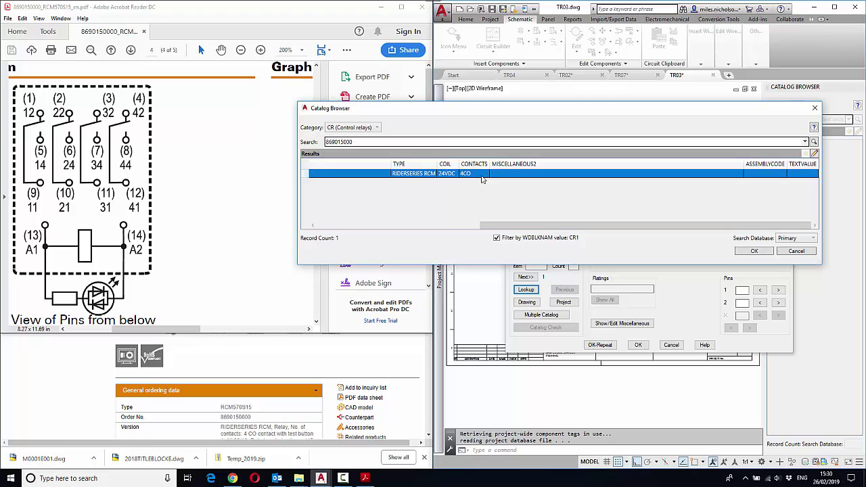
left_click(754, 251)
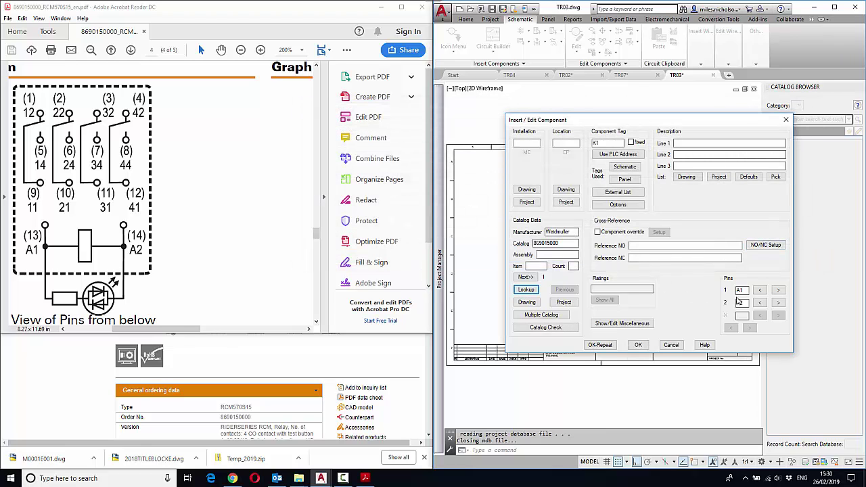
left_click(766, 245)
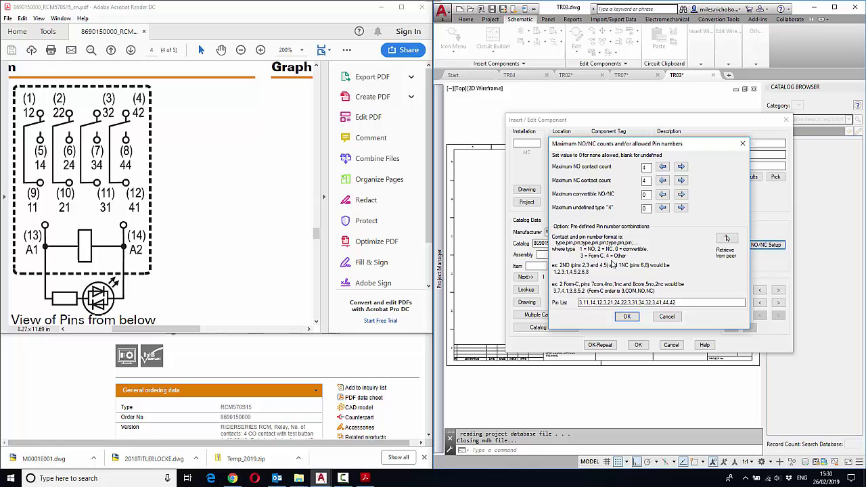
left_click(626, 316)
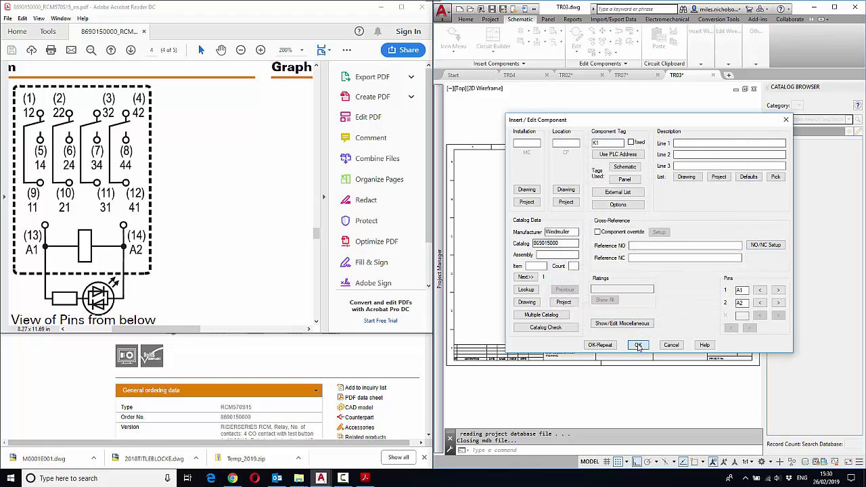
left_click(638, 345)
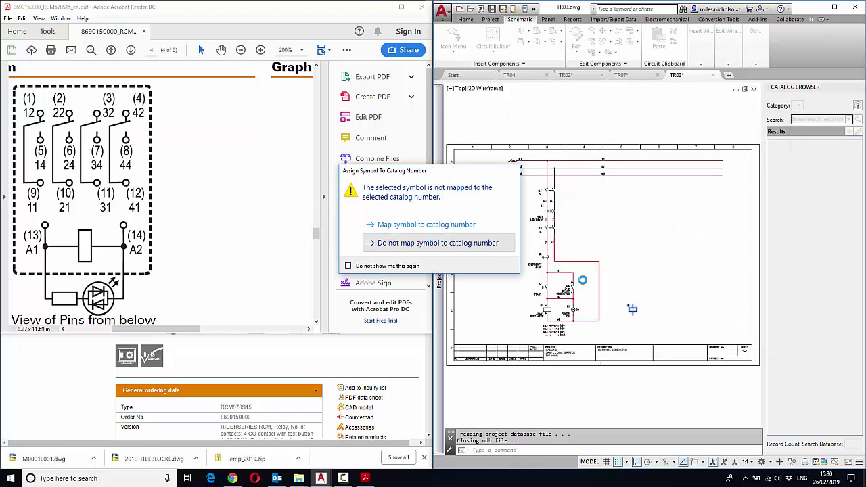
left_click(444, 243)
scroll(653, 318, "up", 8)
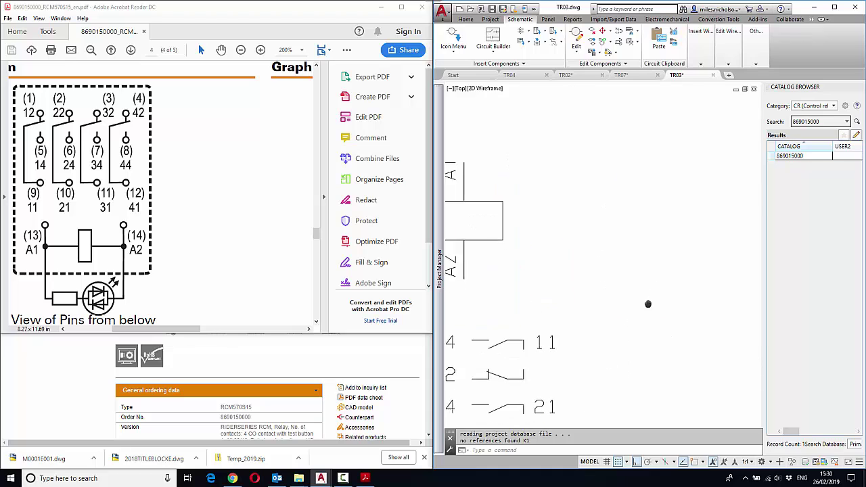
scroll(647, 304, "down", 4)
mouse_move(683, 174)
middle_mouse_down()
mouse_move(669, 188)
mouse_move(636, 194)
middle_mouse_up()
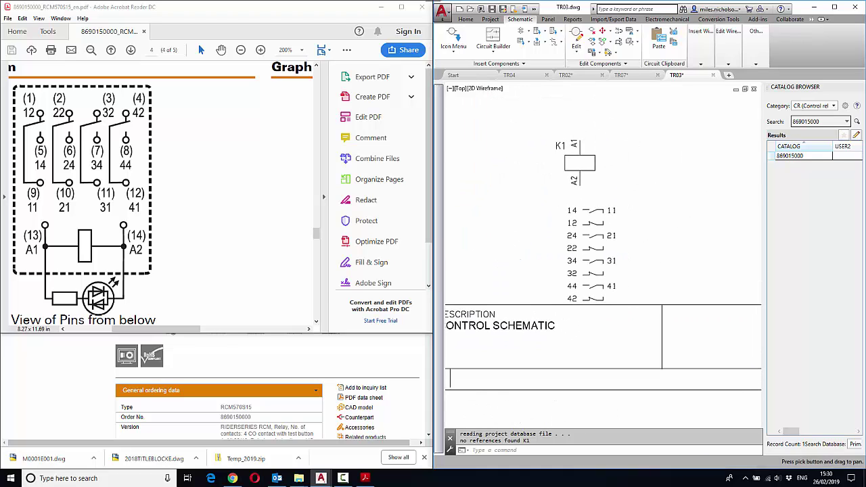